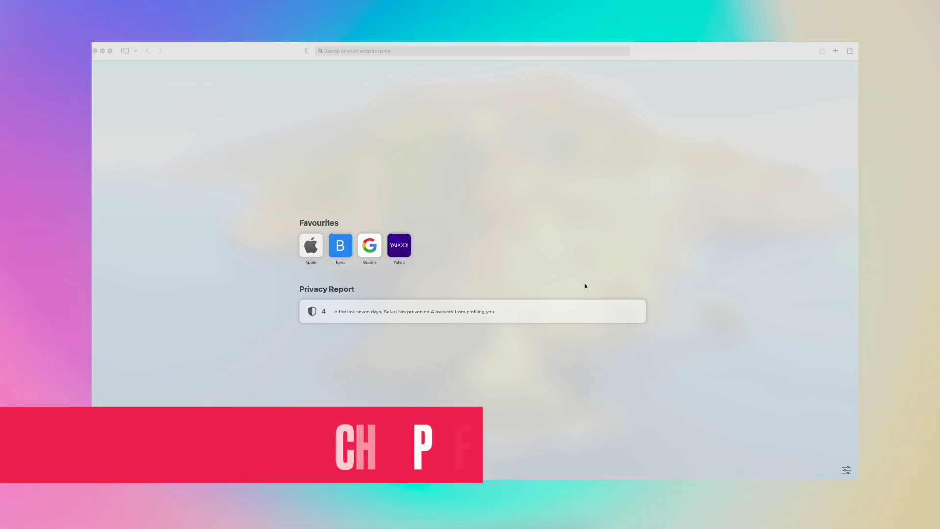
Load chatpdf.com in Safari from the 'chat' address-bar suggestion.
{"action": "left_click", "coordinate": [415, 51]}
{"action": "type", "text": "chat"}
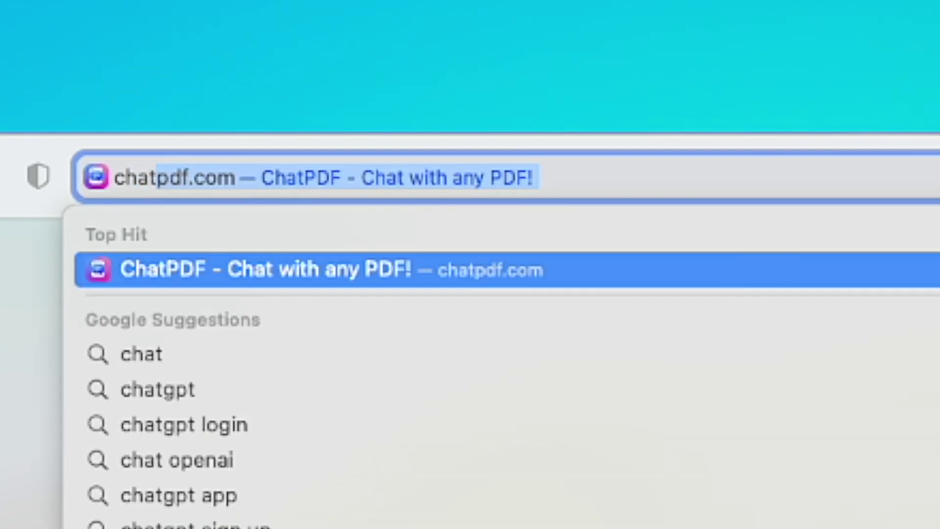
{"action": "key", "text": "Return"}
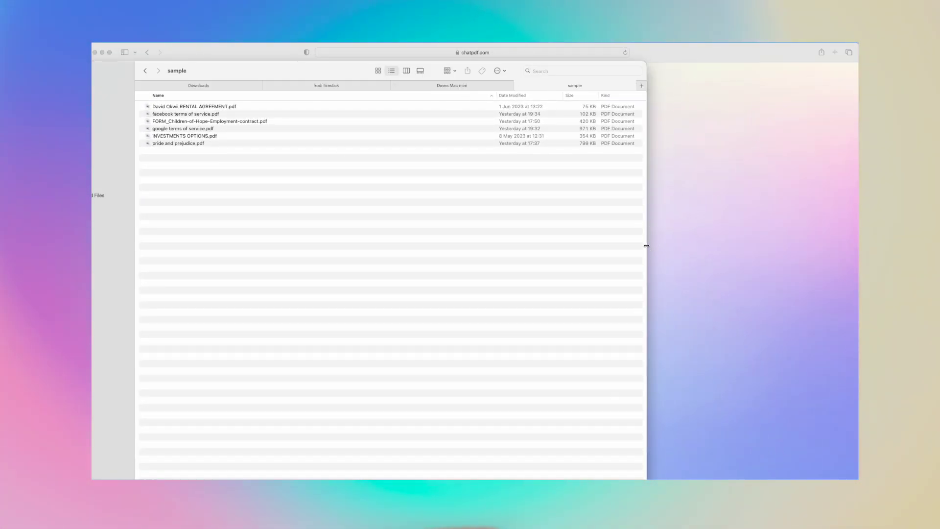
Narrow the Finder window and drop RENTAL AGREEMENT.pdf onto ChatPDF's 'Drop PDF here' box.
{"action": "left_click_drag", "start_coordinate": [647, 246], "coordinate": [323, 252]}
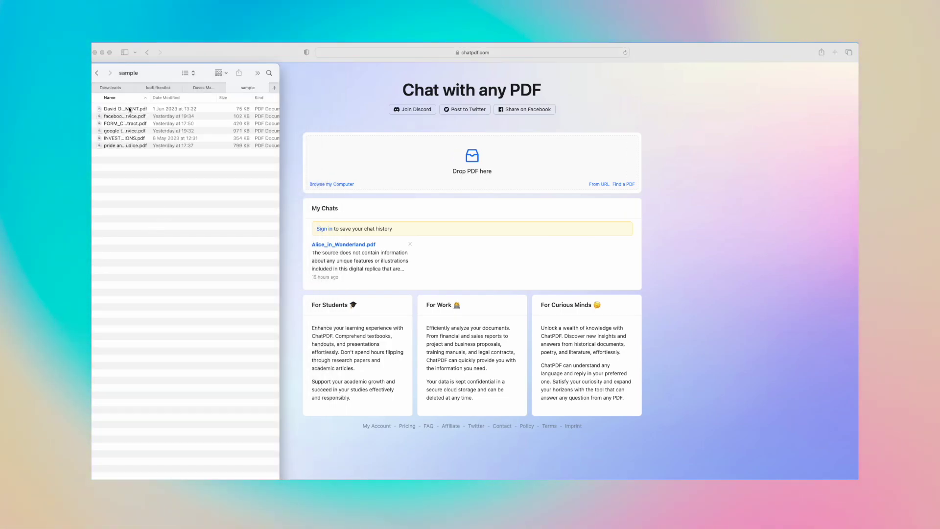
{"action": "left_click_drag", "start_coordinate": [127, 109], "coordinate": [470, 168]}
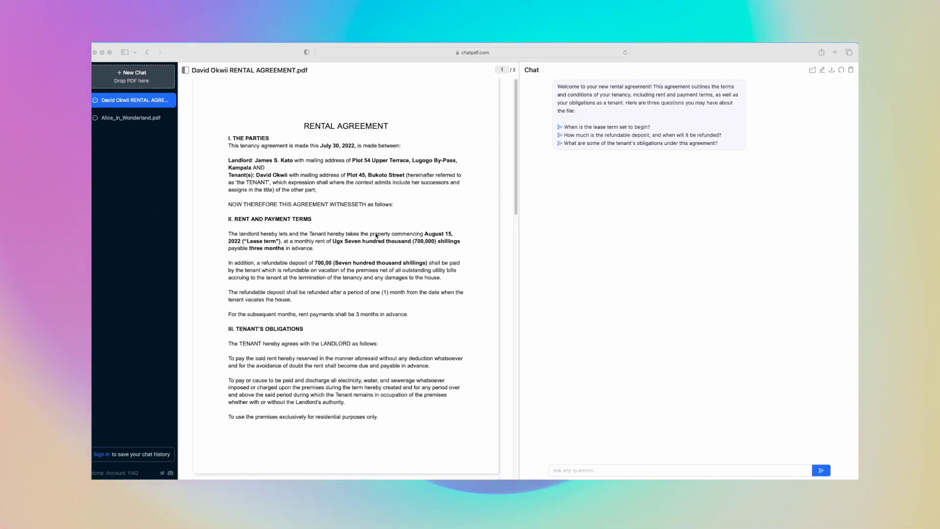
Scroll through the RENTAL AGREEMENT PDF in the left pane.
{"action": "scroll", "coordinate": [377, 235], "scroll_direction": "down", "scroll_amount": 2}
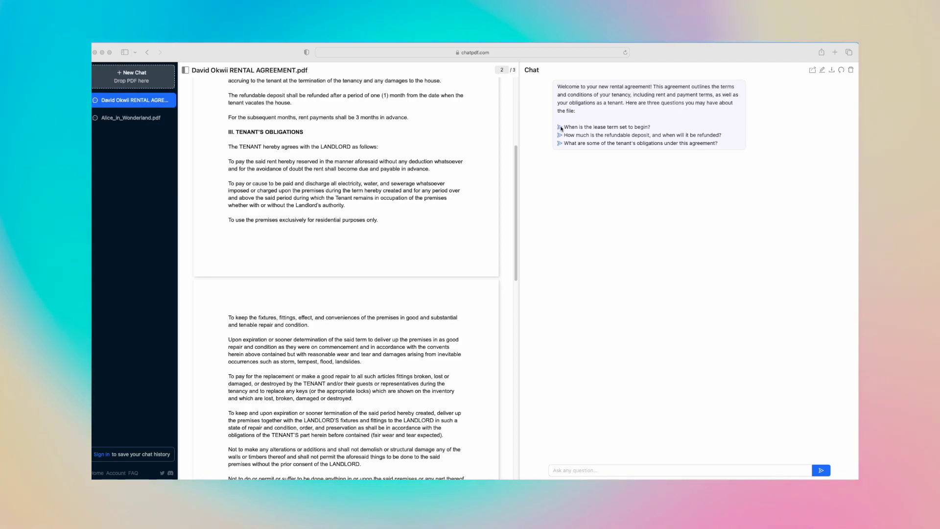
Ask the suggested questions on lease start, refundable deposit and tenant obligations, checking cited passages.
{"action": "left_click", "coordinate": [561, 128]}
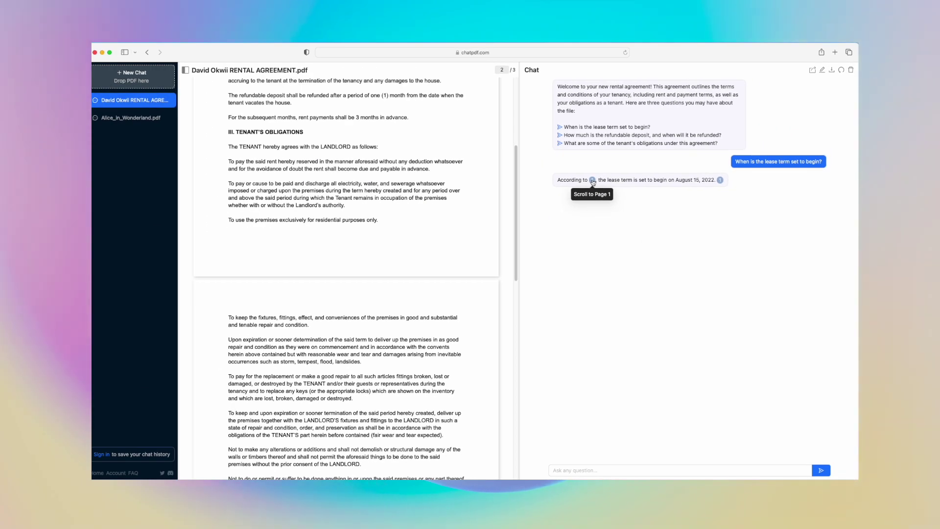
{"action": "left_click", "coordinate": [152, 129]}
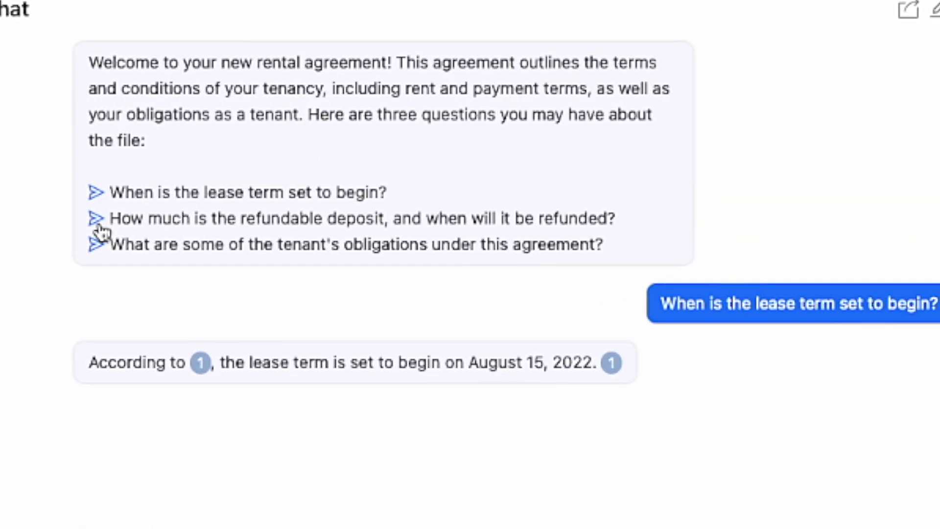
{"action": "left_click", "coordinate": [96, 218]}
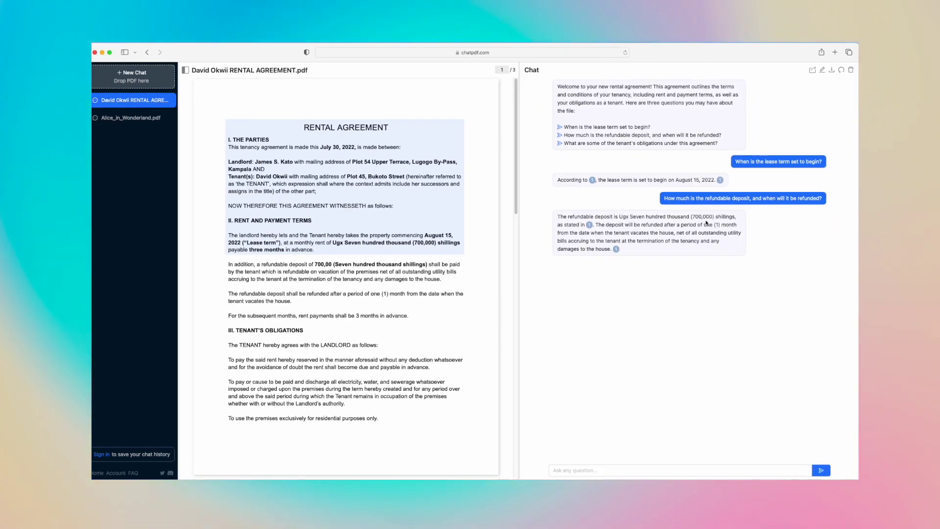
{"action": "left_click", "coordinate": [590, 225]}
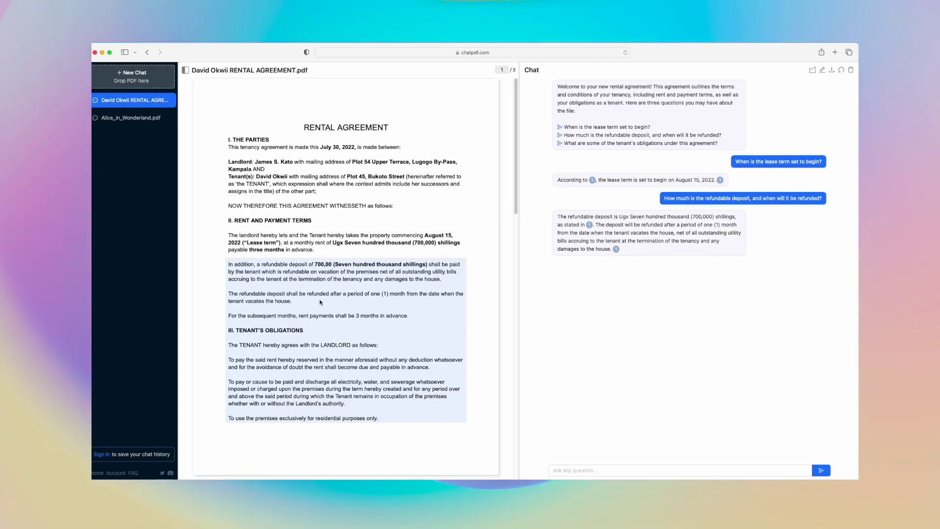
{"action": "left_click", "coordinate": [561, 145]}
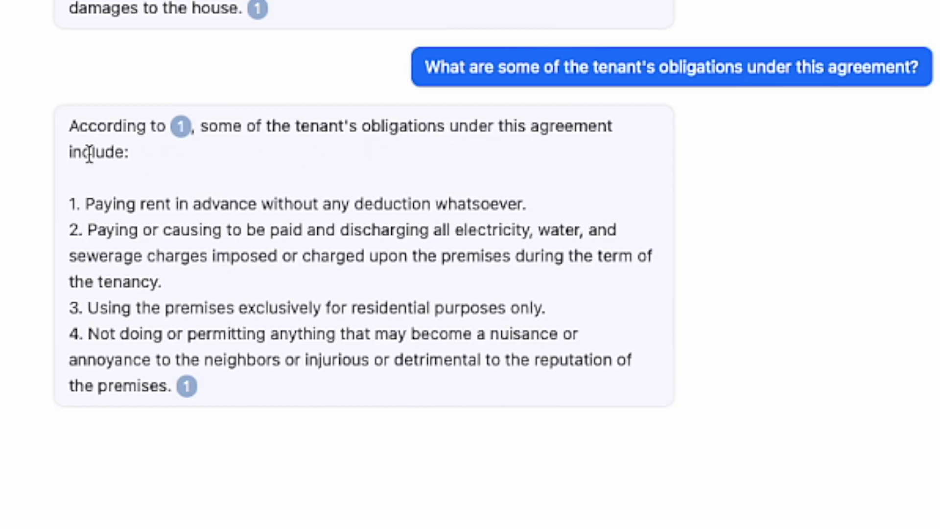
Follow the tenant-obligations citation to page 2's Landlord's Obligation section of the agreement.
{"action": "left_click_drag", "start_coordinate": [116, 198], "coordinate": [398, 231]}
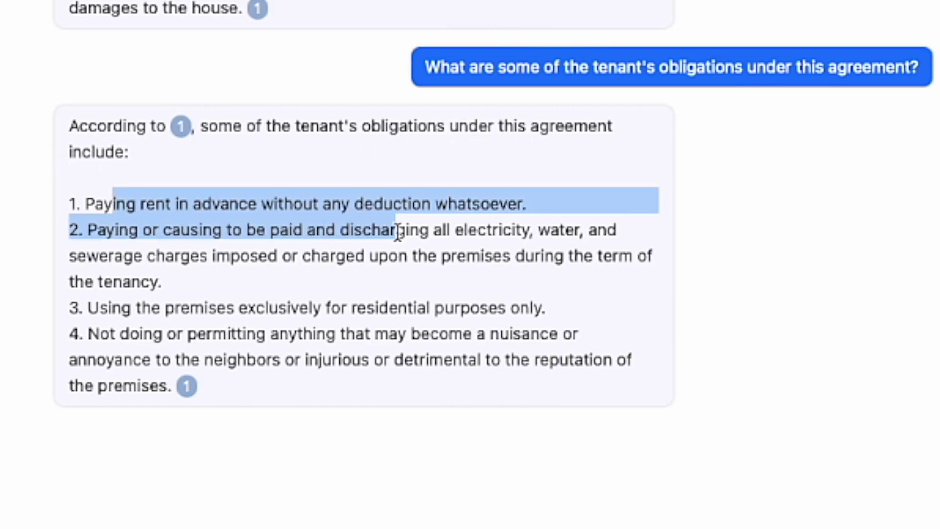
{"action": "left_click", "coordinate": [210, 240]}
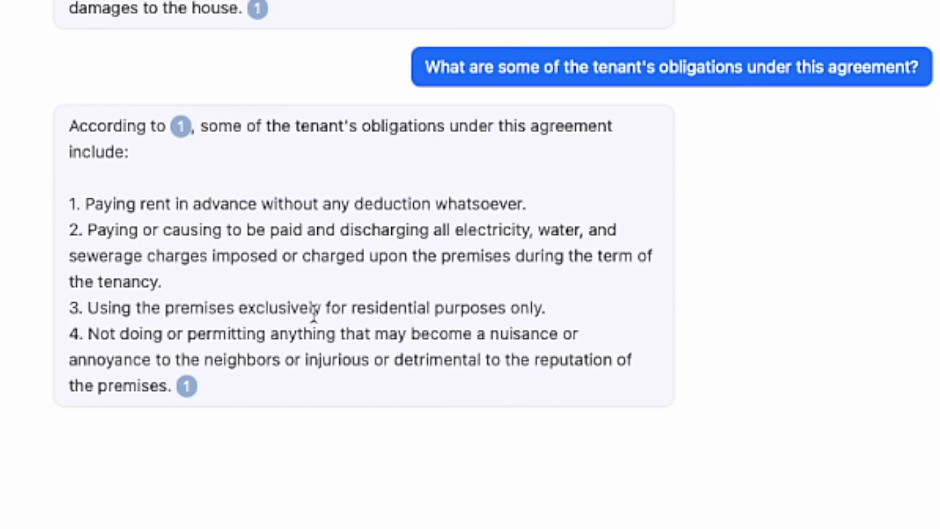
{"action": "left_click_drag", "start_coordinate": [557, 309], "coordinate": [226, 314]}
{"action": "left_click", "coordinate": [267, 387]}
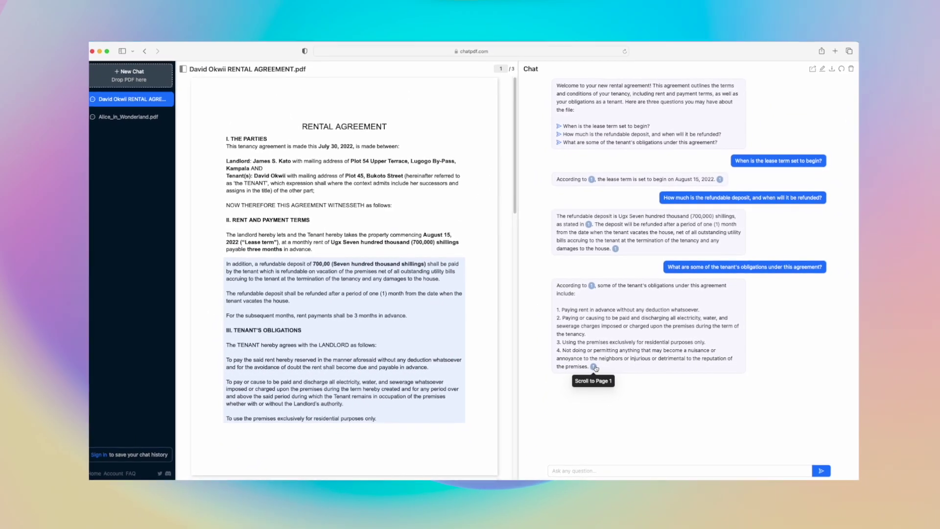
{"action": "scroll", "coordinate": [406, 343], "scroll_direction": "down", "scroll_amount": 10}
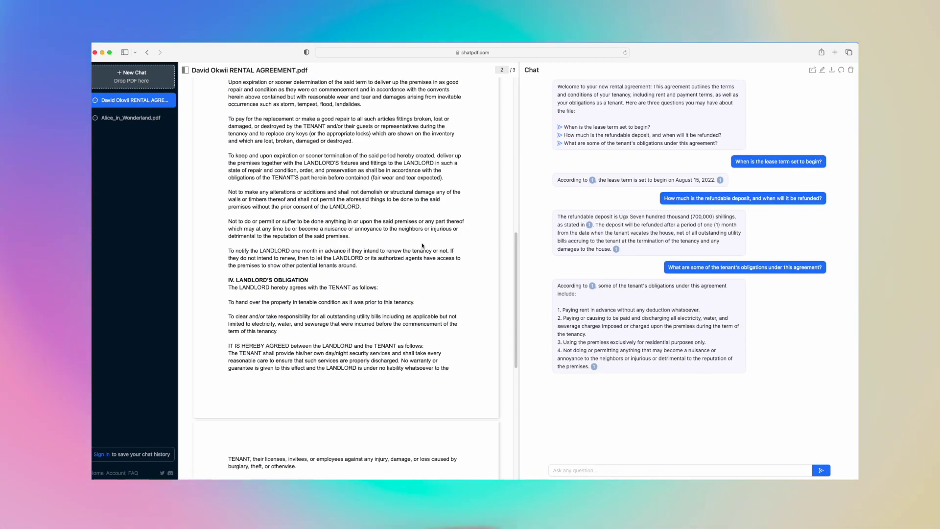
{"action": "scroll", "coordinate": [417, 243], "scroll_direction": "up", "scroll_amount": 2}
{"action": "scroll", "coordinate": [411, 241], "scroll_direction": "down", "scroll_amount": 2}
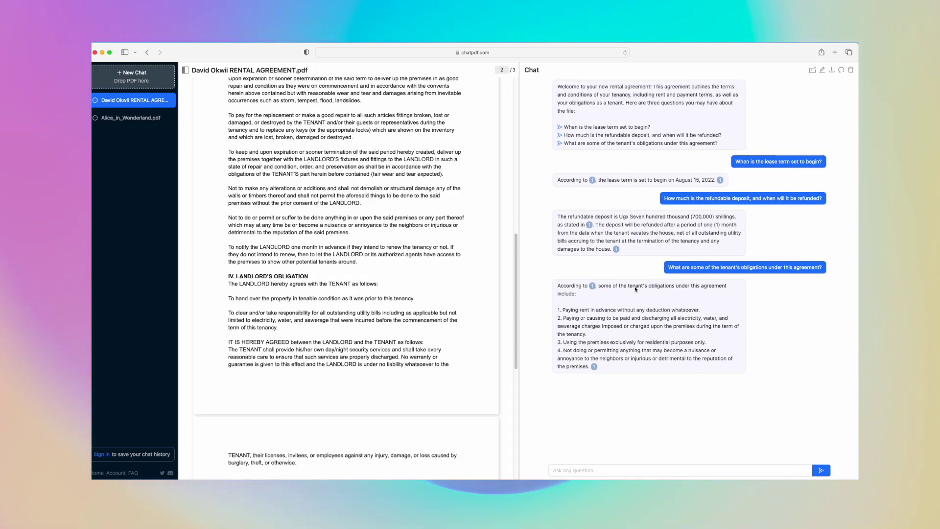
Ask 'what are the landlord's obligations' and review the three-point answer.
{"action": "left_click", "coordinate": [596, 467]}
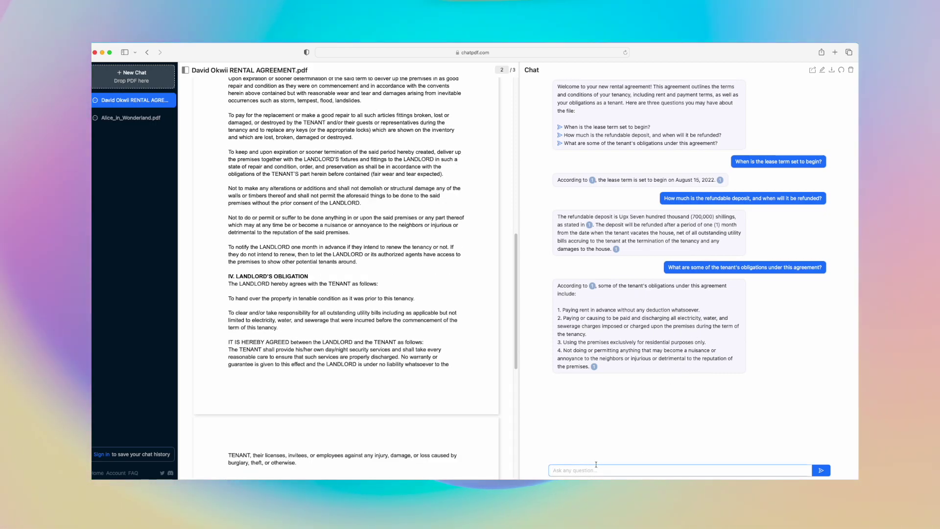
{"action": "type", "text": "what are "}
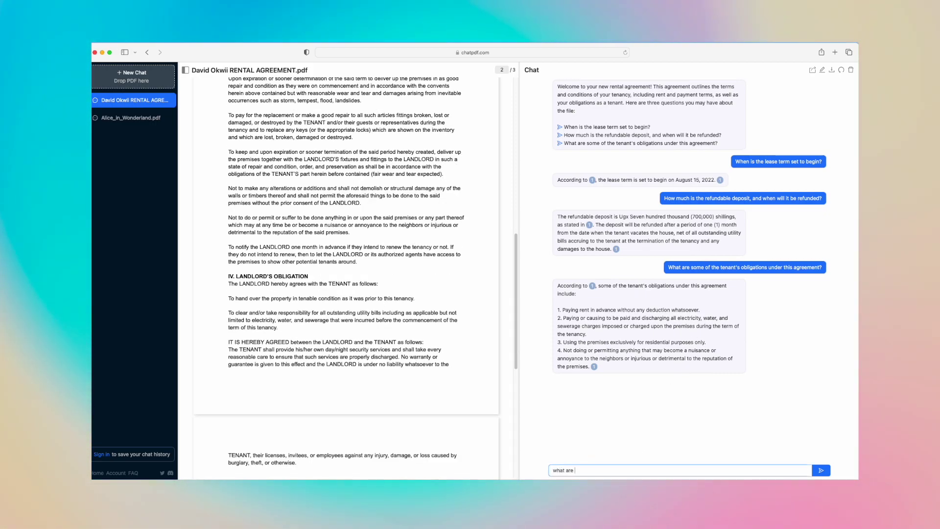
{"action": "type", "text": "the landlord's obligations"}
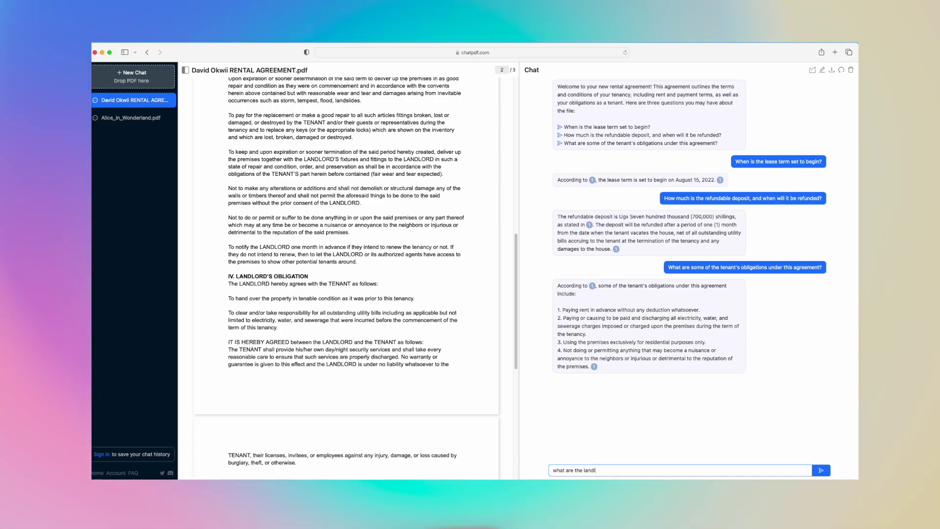
{"action": "key", "text": "Return"}
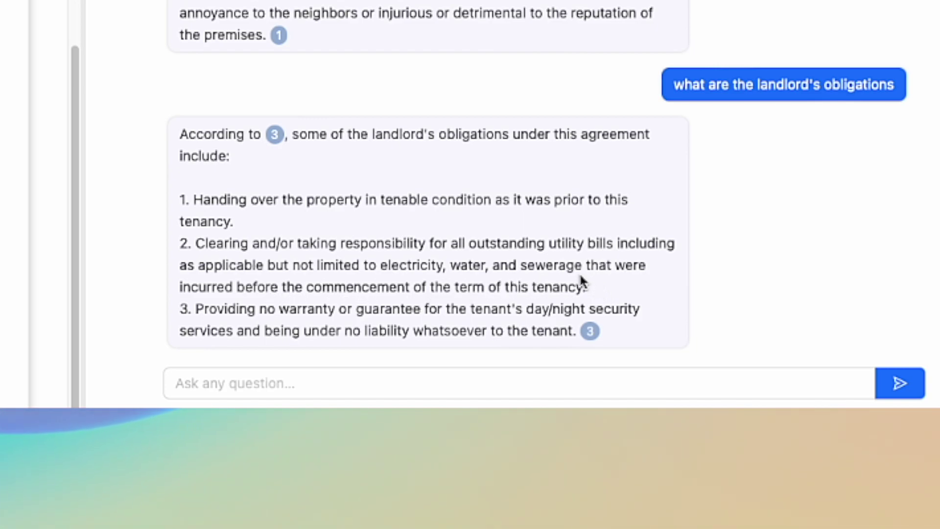
{"action": "scroll", "coordinate": [429, 176], "scroll_direction": "up", "scroll_amount": 2}
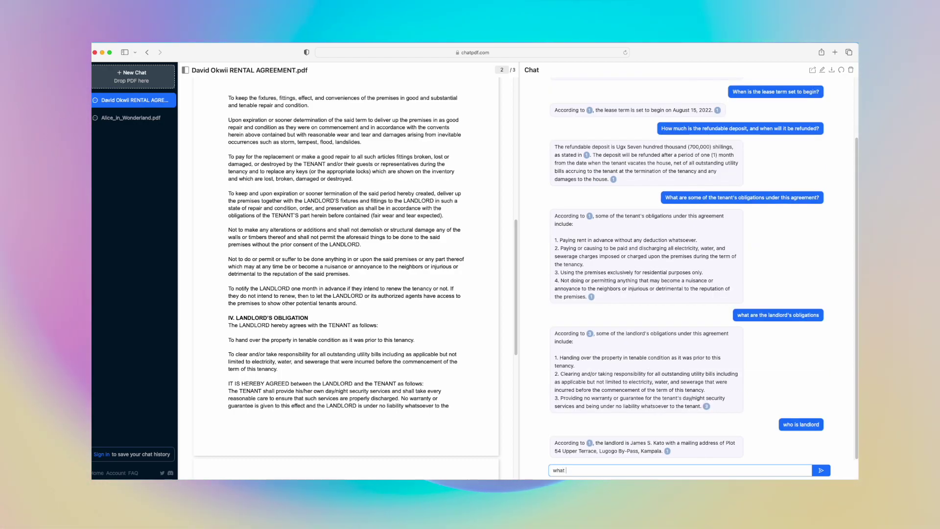
{"action": "type", "text": "what is a "}
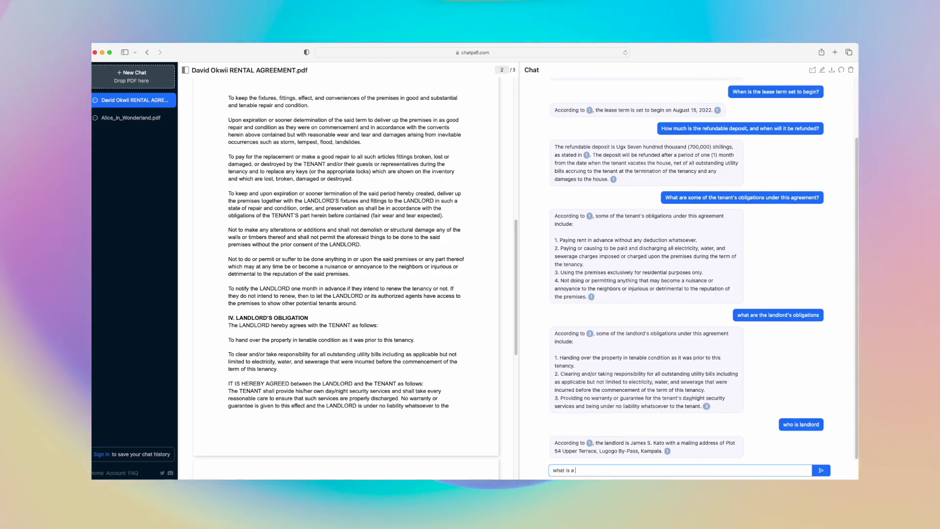
{"action": "type", "text": "land"}
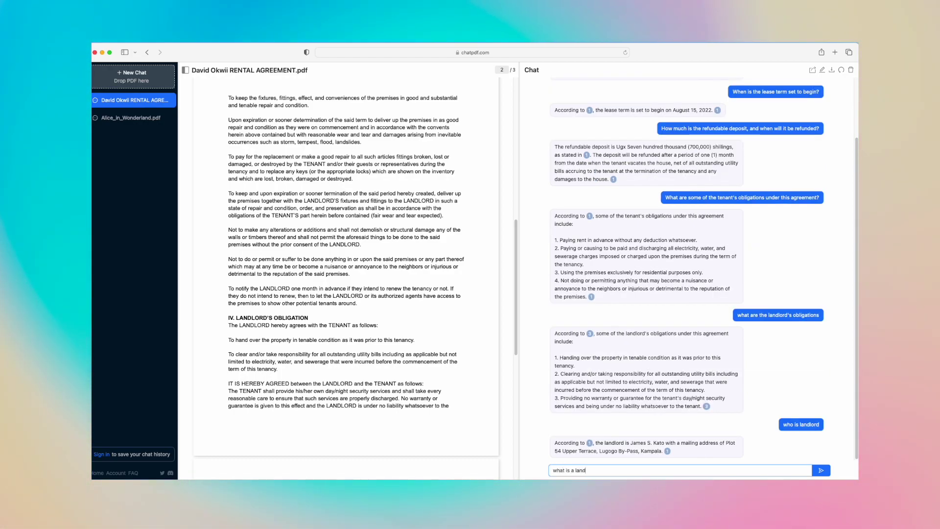
{"action": "type", "text": "lord"}
{"action": "key", "text": "Return"}
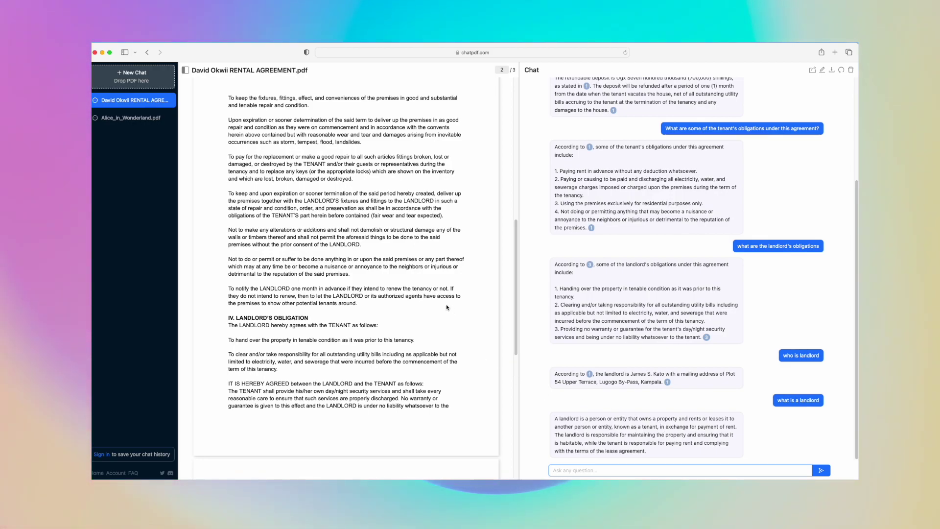
{"action": "scroll", "coordinate": [447, 305], "scroll_direction": "down", "scroll_amount": 5}
{"action": "scroll", "coordinate": [448, 307], "scroll_direction": "up", "scroll_amount": 15}
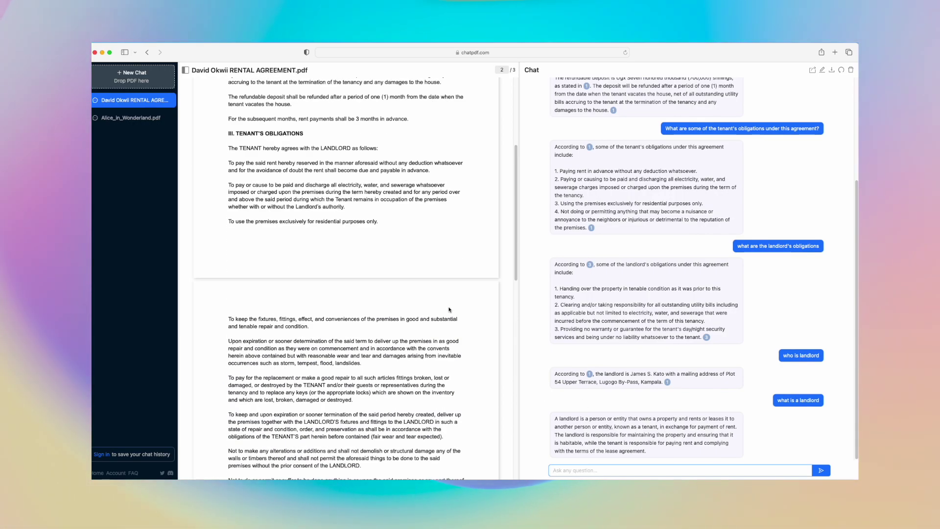
{"action": "scroll", "coordinate": [449, 310], "scroll_direction": "down", "scroll_amount": 13}
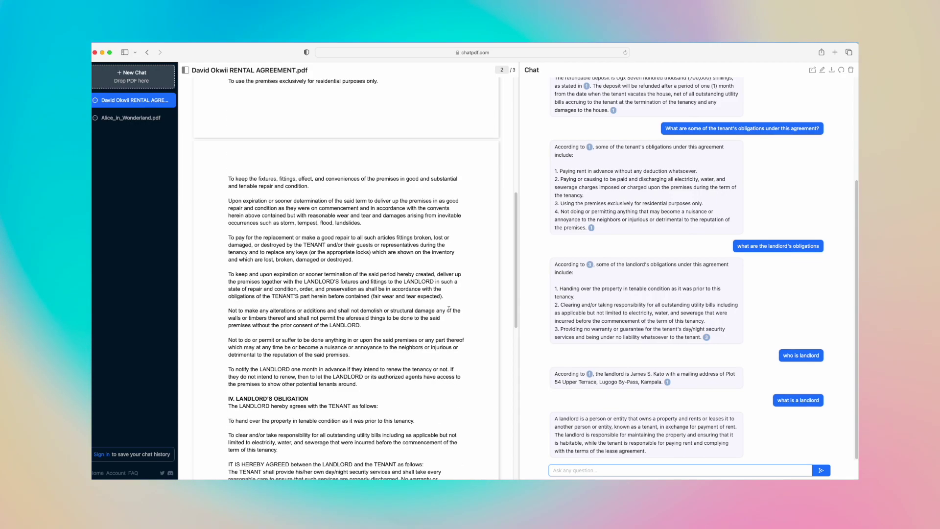
{"action": "scroll", "coordinate": [449, 309], "scroll_direction": "down", "scroll_amount": 2}
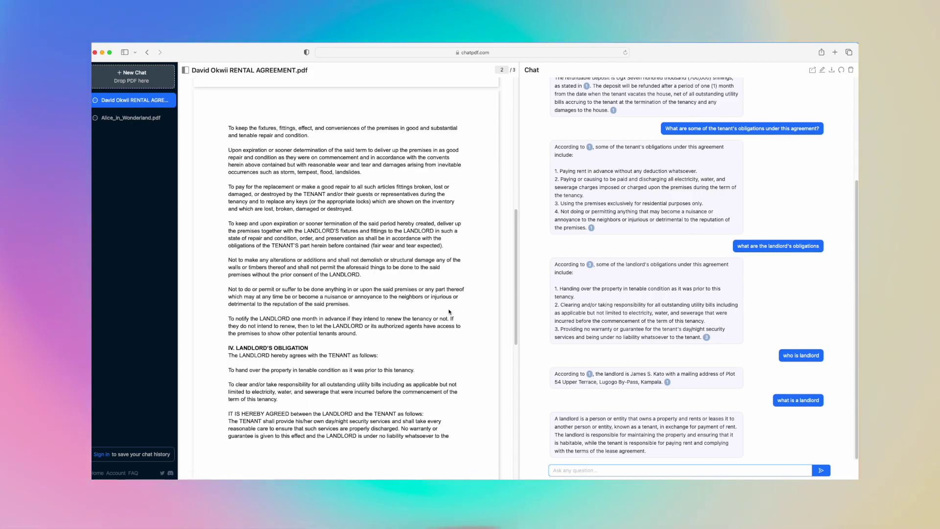
{"action": "scroll", "coordinate": [449, 312], "scroll_direction": "up", "scroll_amount": 13}
{"action": "scroll", "coordinate": [450, 313], "scroll_direction": "down", "scroll_amount": 14}
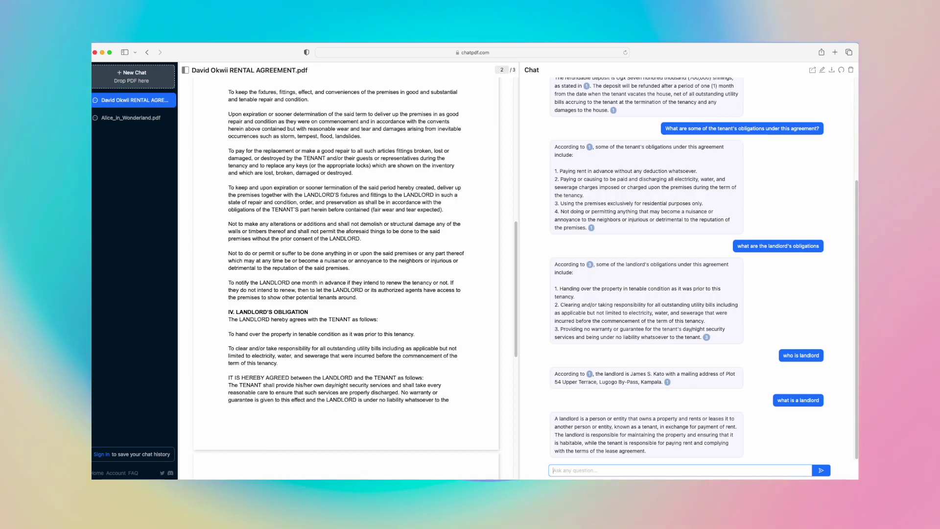
Upload google terms of service.pdf as a new chat and scroll through the document.
{"action": "left_click", "coordinate": [124, 76]}
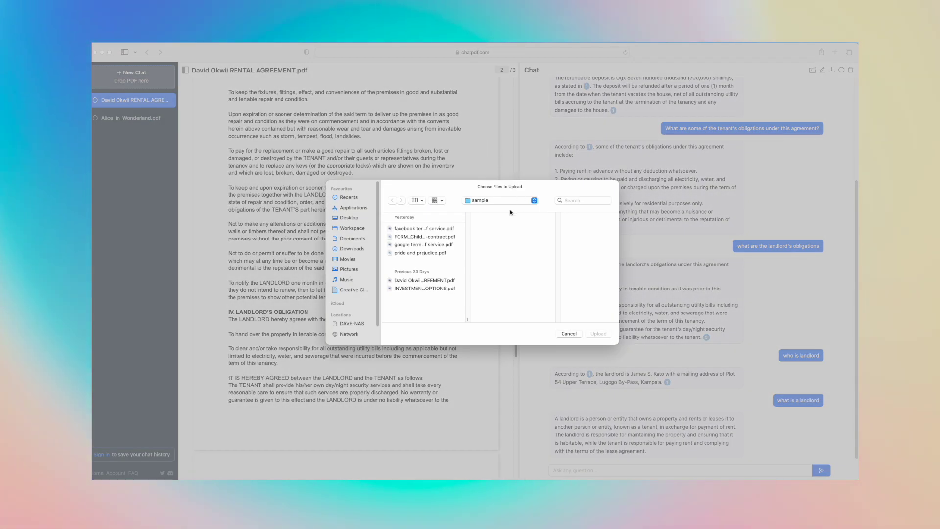
{"action": "left_click", "coordinate": [436, 246]}
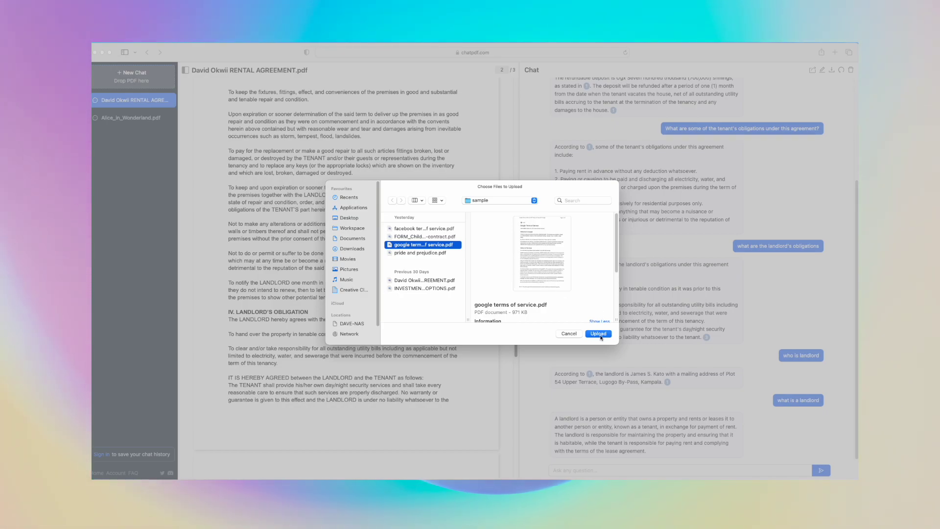
{"action": "left_click", "coordinate": [598, 333]}
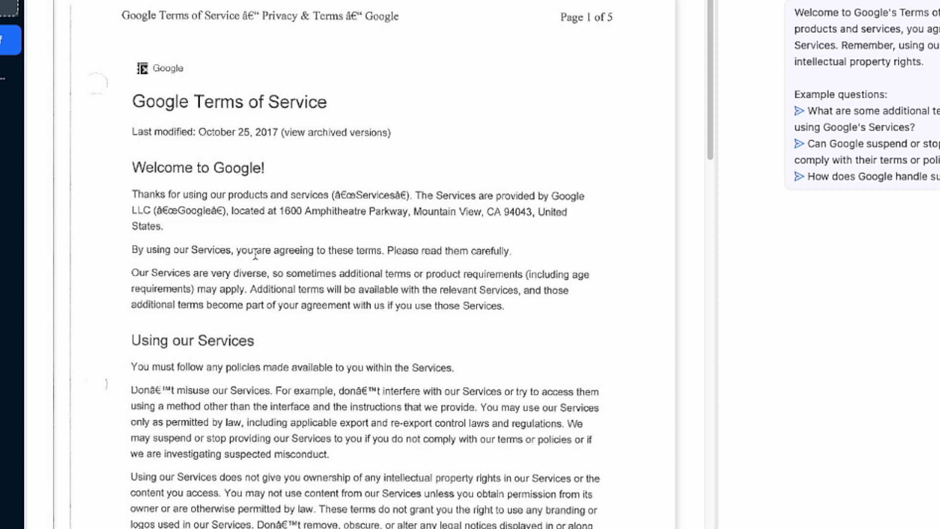
{"action": "scroll", "coordinate": [394, 287], "scroll_direction": "down", "scroll_amount": 15}
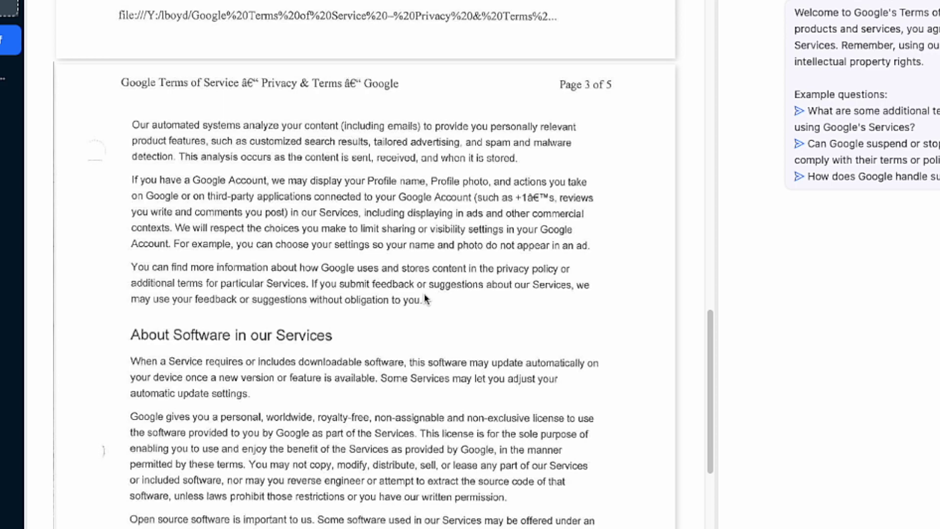
{"action": "scroll", "coordinate": [425, 299], "scroll_direction": "up", "scroll_amount": 10}
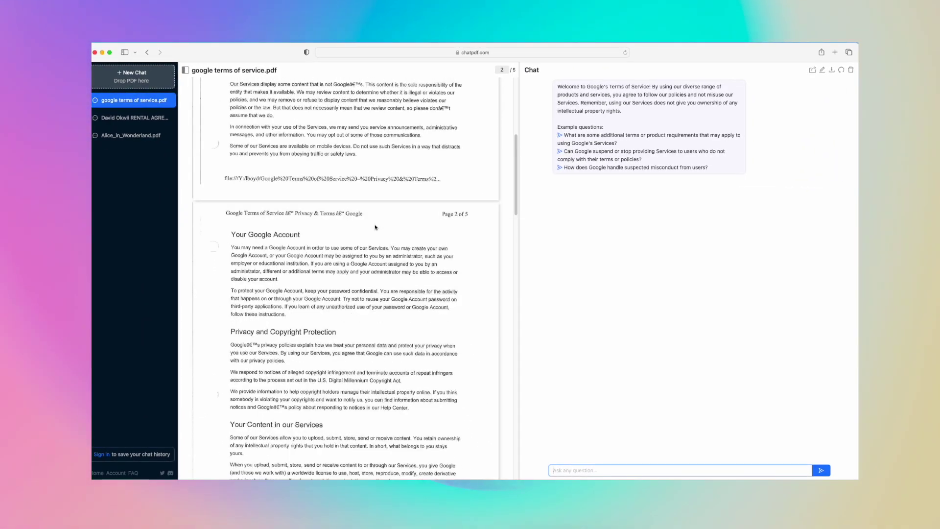
{"action": "scroll", "coordinate": [376, 228], "scroll_direction": "up", "scroll_amount": 5}
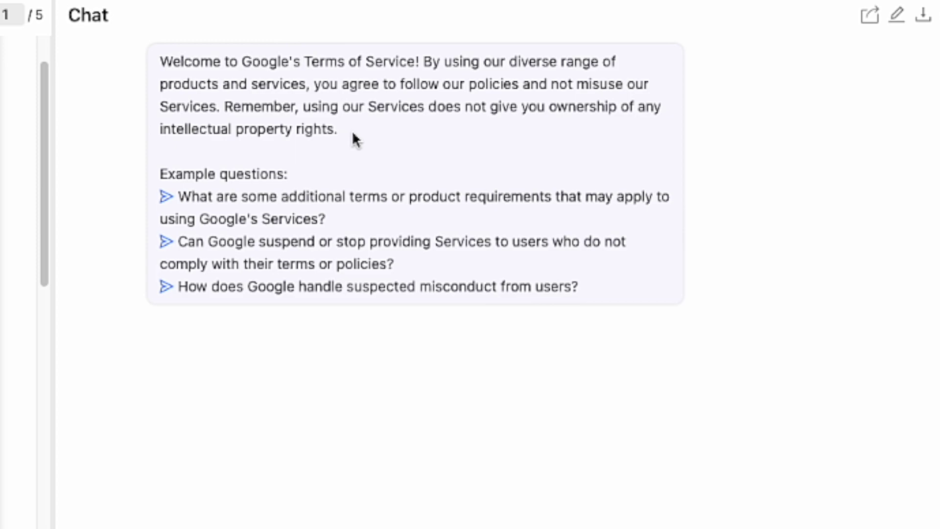
Ask the first example question about additional terms and view its cited source passage.
{"action": "left_click_drag", "start_coordinate": [323, 177], "coordinate": [155, 175]}
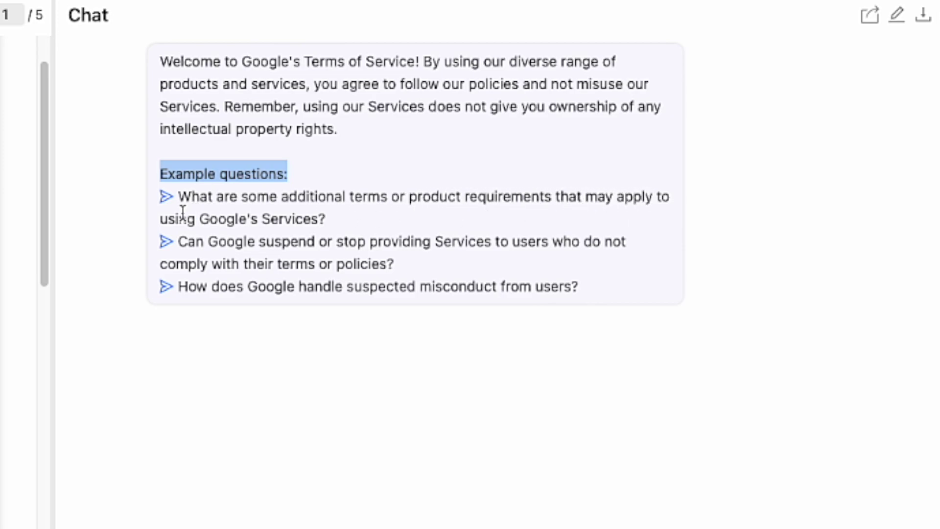
{"action": "left_click", "coordinate": [167, 196]}
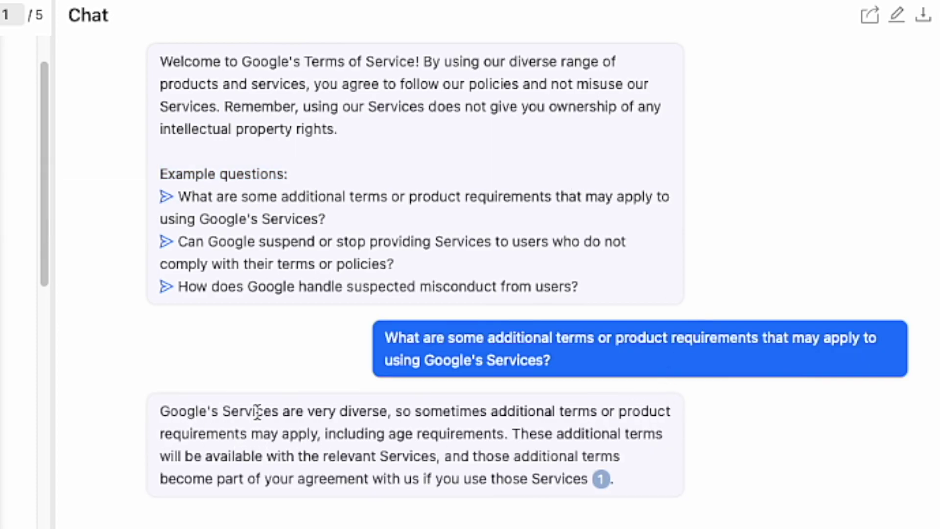
{"action": "left_click", "coordinate": [602, 478]}
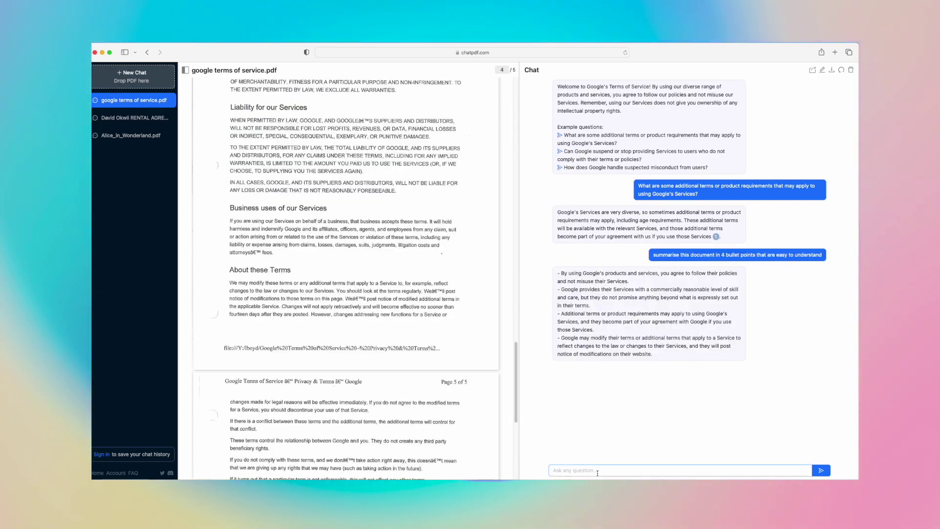
Ask 'what are the liability of using Google services' in the chat.
{"action": "left_click", "coordinate": [597, 472]}
{"action": "type", "text": "what are the lia"}
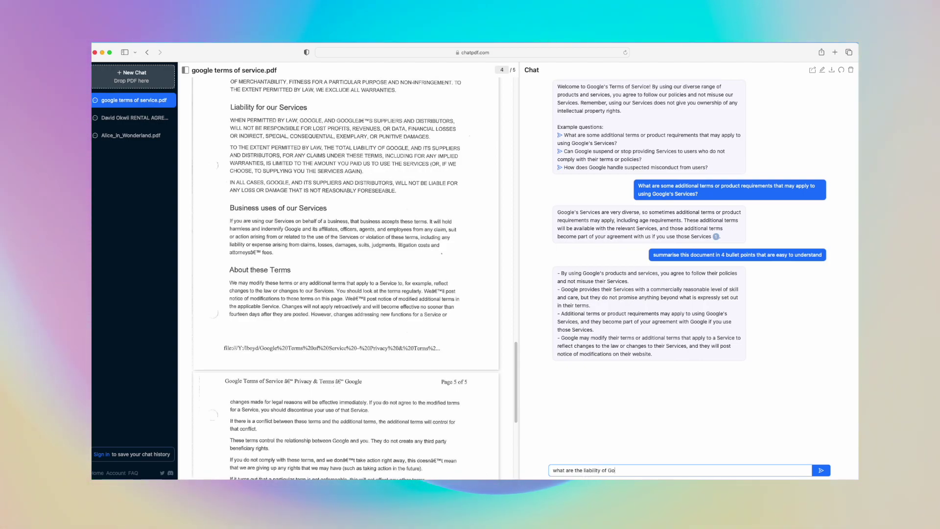
{"action": "type", "text": "bility of us"}
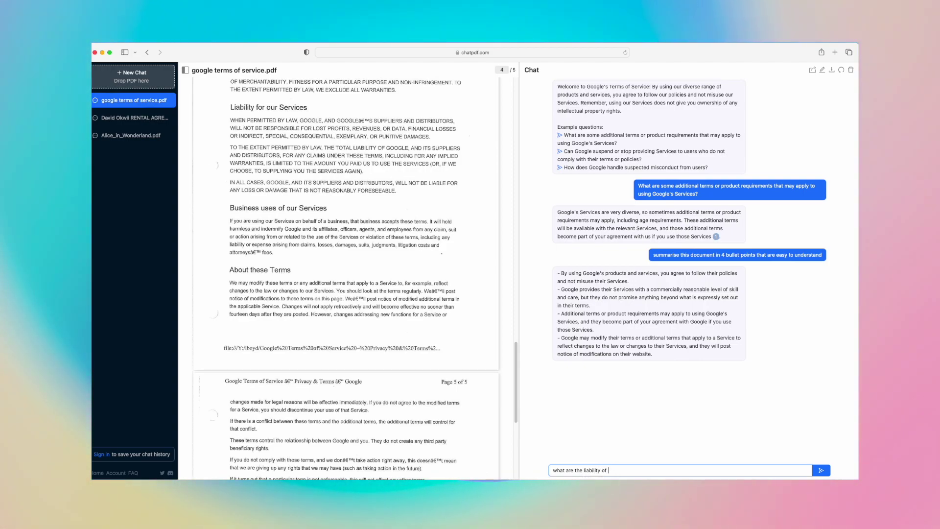
{"action": "type", "text": "ing Google service"}
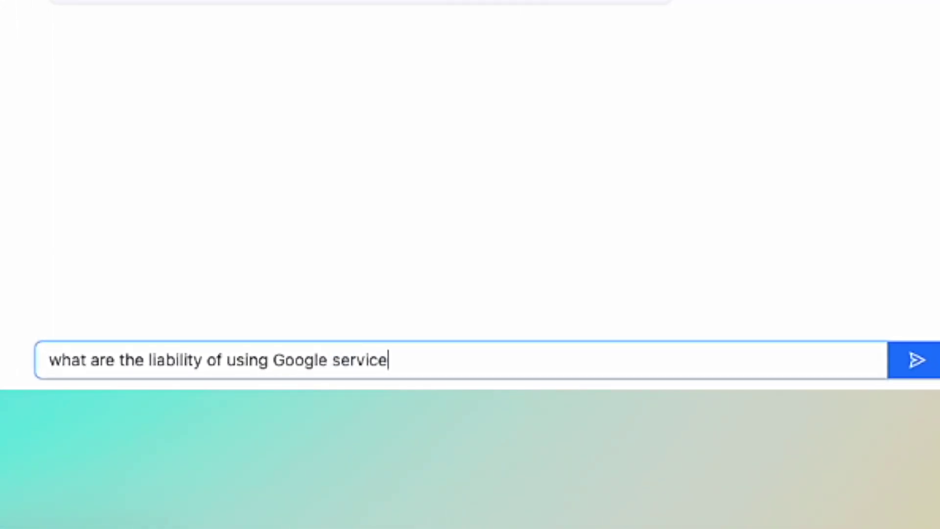
{"action": "type", "text": "s"}
{"action": "key", "text": "Return"}
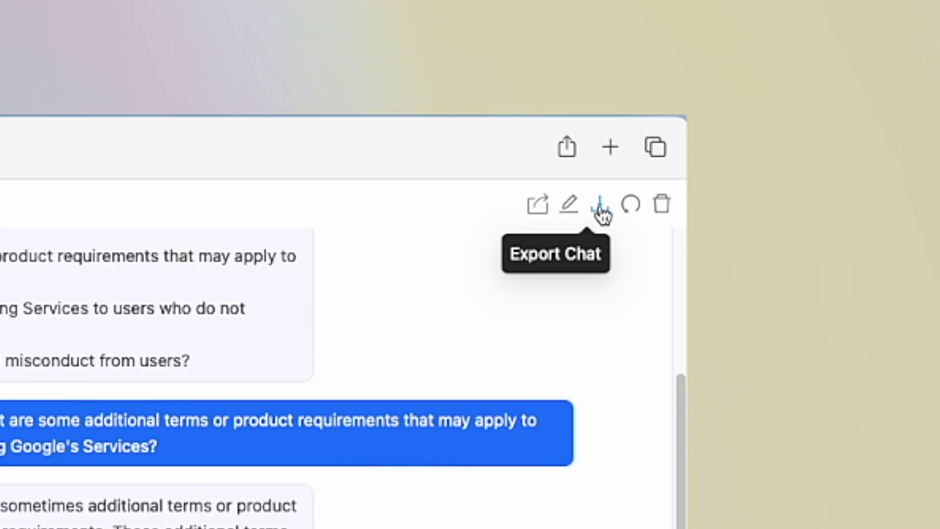
Export the chat as ChatPDF-google terms of service.txt, then open and dismiss Share Chat.
{"action": "left_click", "coordinate": [600, 206]}
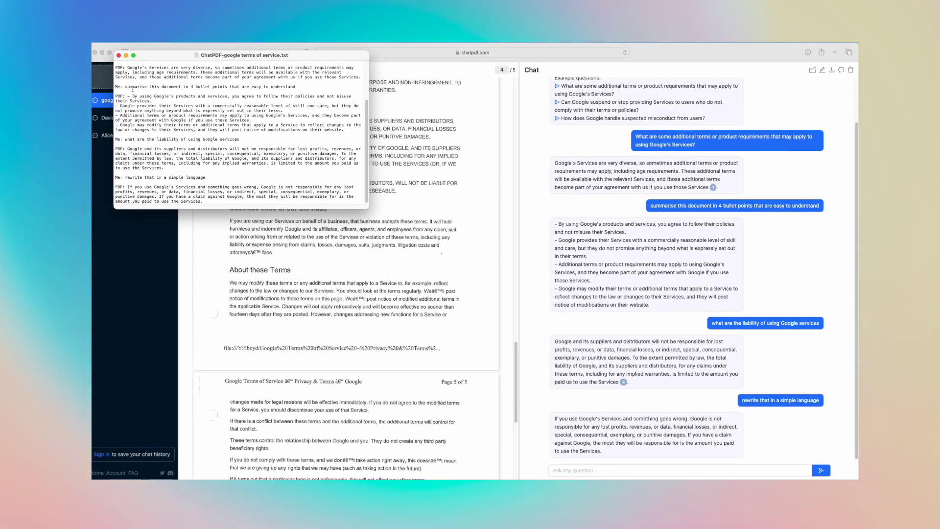
{"action": "left_click", "coordinate": [118, 55]}
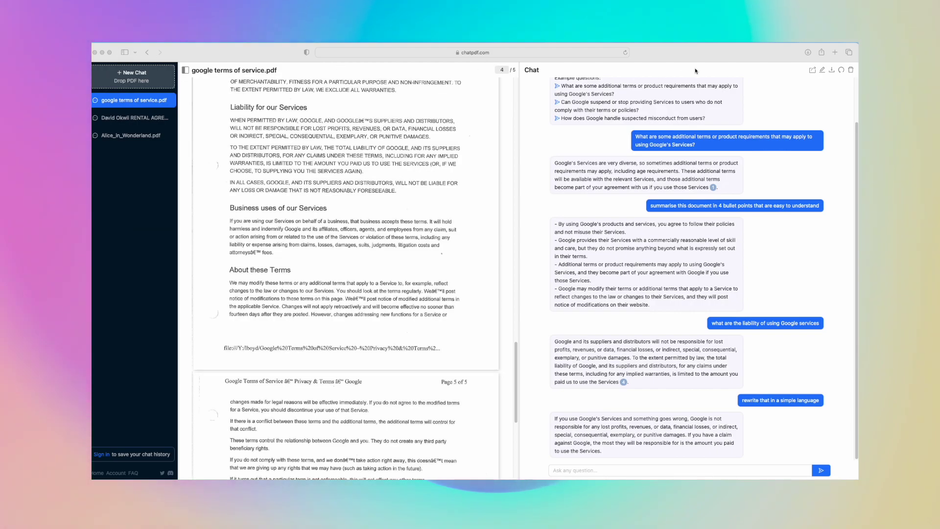
{"action": "left_click", "coordinate": [813, 70]}
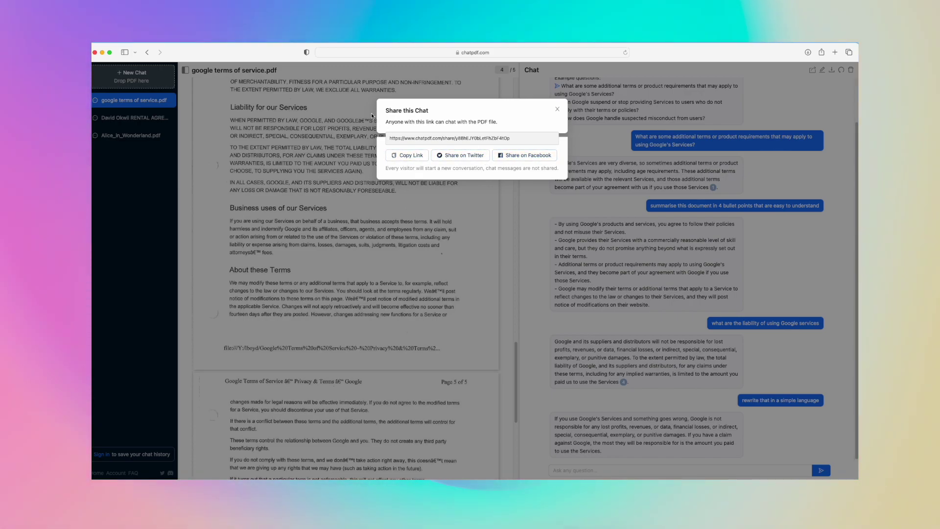
{"action": "left_click", "coordinate": [558, 109]}
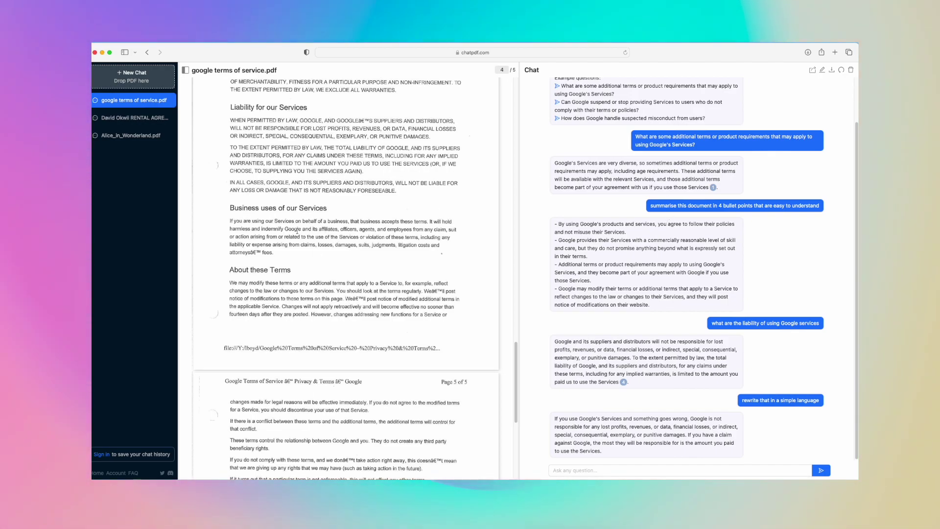
Scroll the Google Terms of Service PDF back up to page 2, covering Privacy and Copyright Protection.
{"action": "scroll", "coordinate": [343, 245], "scroll_direction": "up", "scroll_amount": 15}
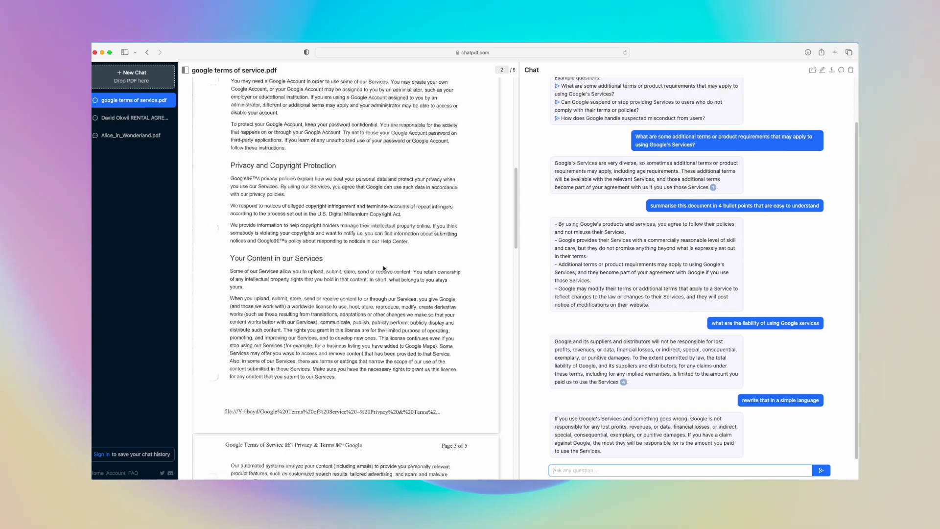